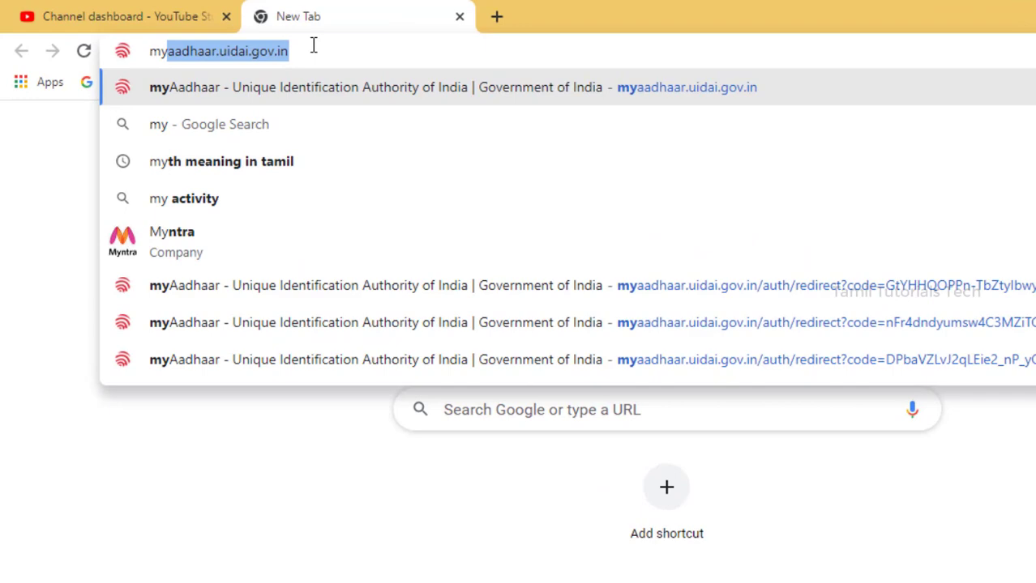
Step: Go to myaadhaar.uidai.gov.in in Chrome to load the myAadhaar welcome page
key("Return")
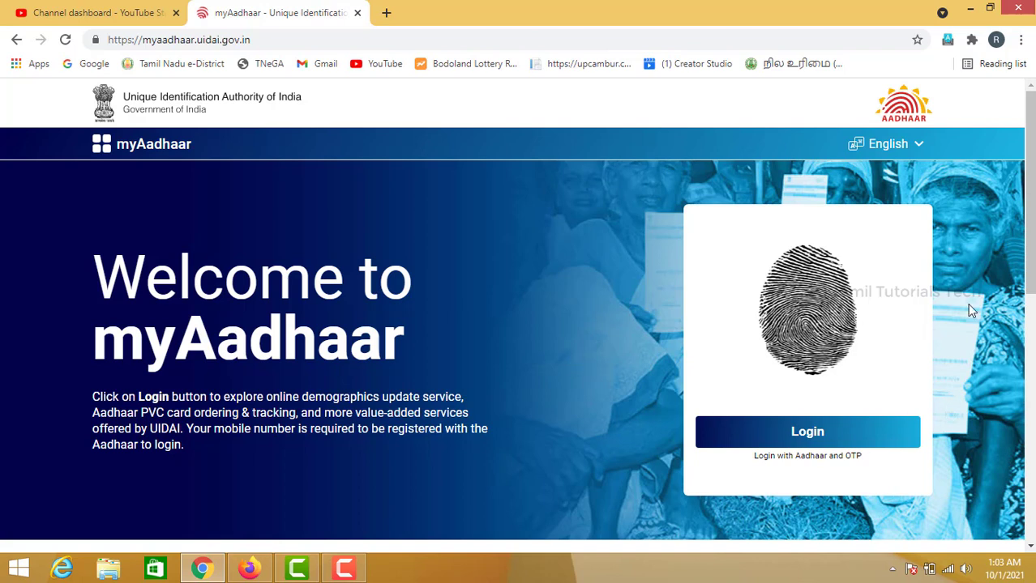
Step: Log in with the Aadhaar number, the captcha text and the one-time password
left_click(818, 442)
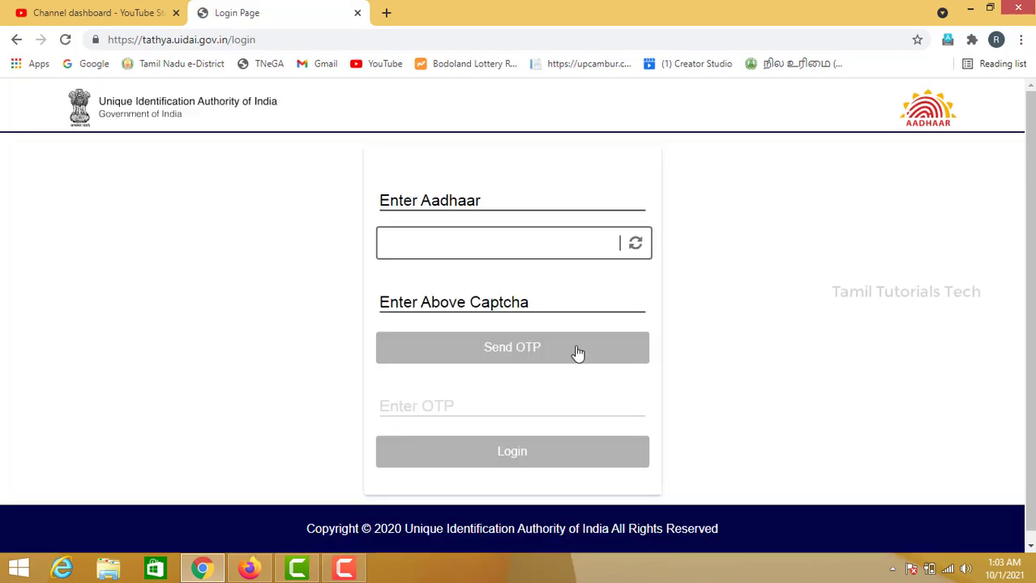
left_click(473, 194)
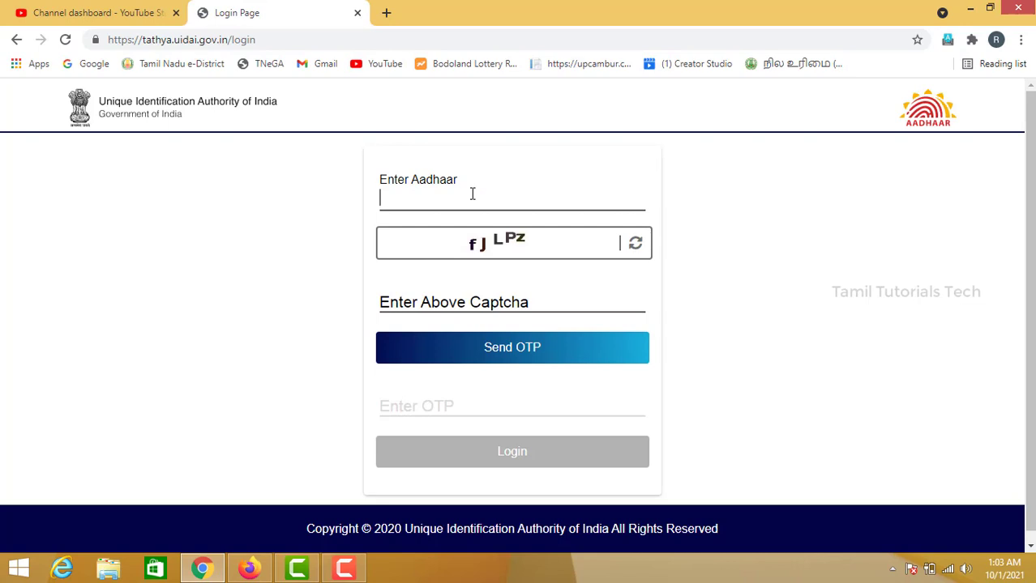
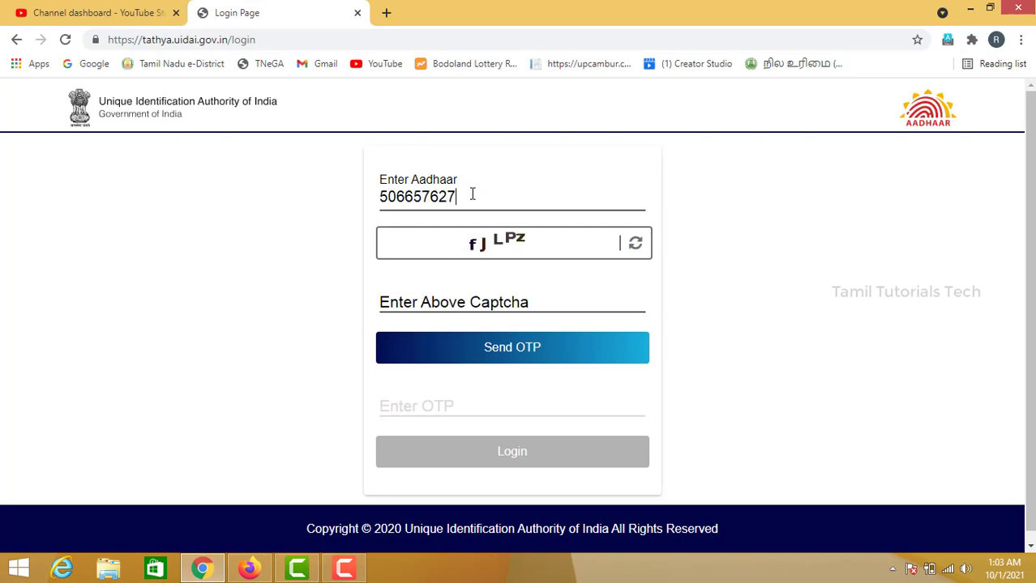
left_click(468, 301)
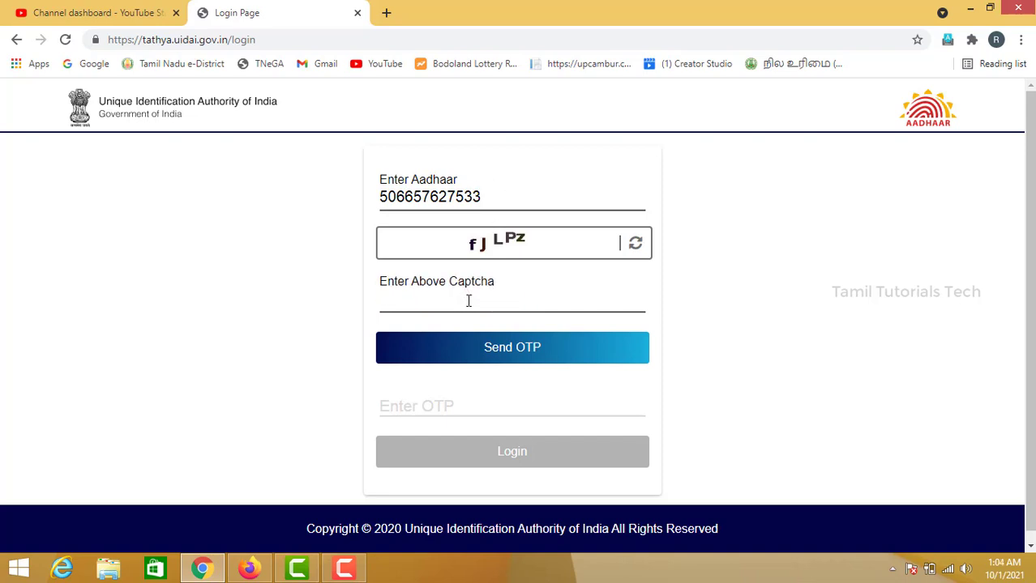
type("fJLPz")
left_click(503, 355)
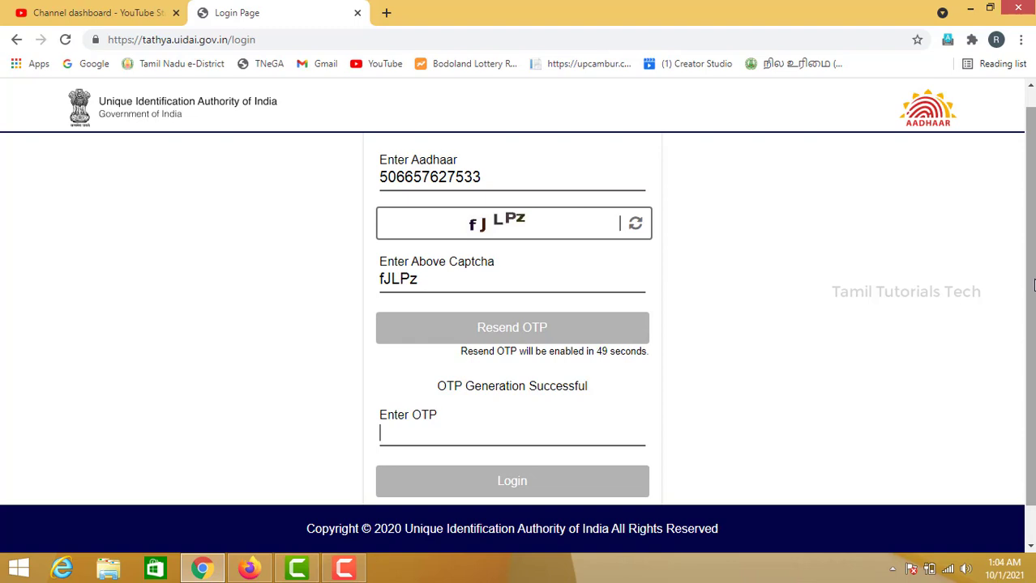
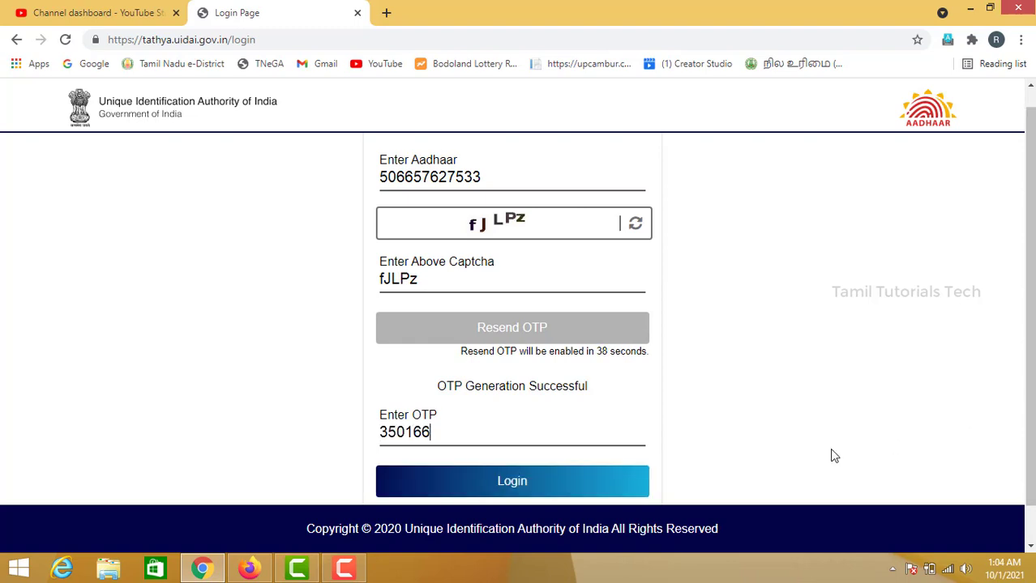
left_click(509, 490)
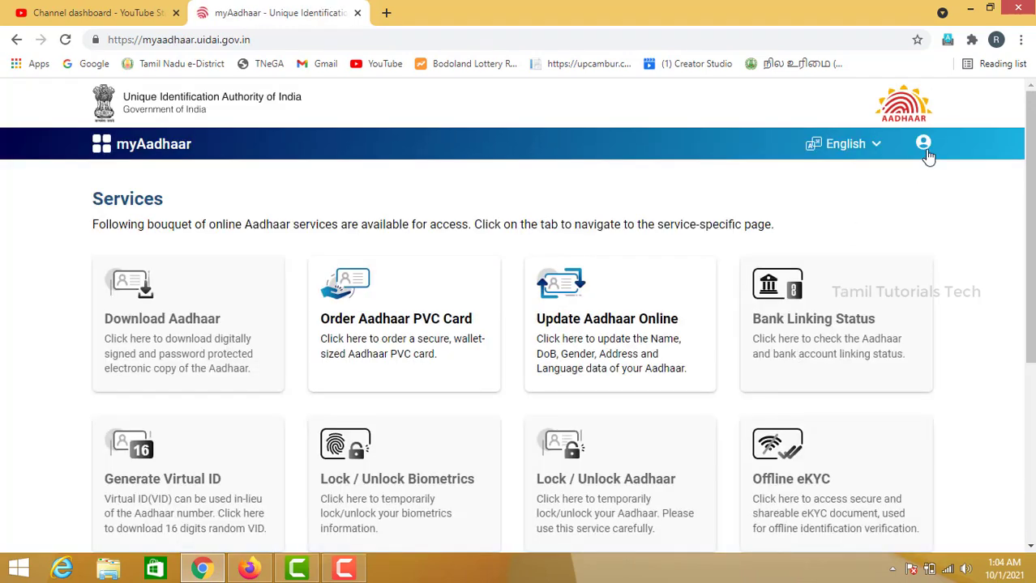
Step: View the back of the Aadhaar card in the profile, then open Update Aadhaar Online
left_click(927, 154)
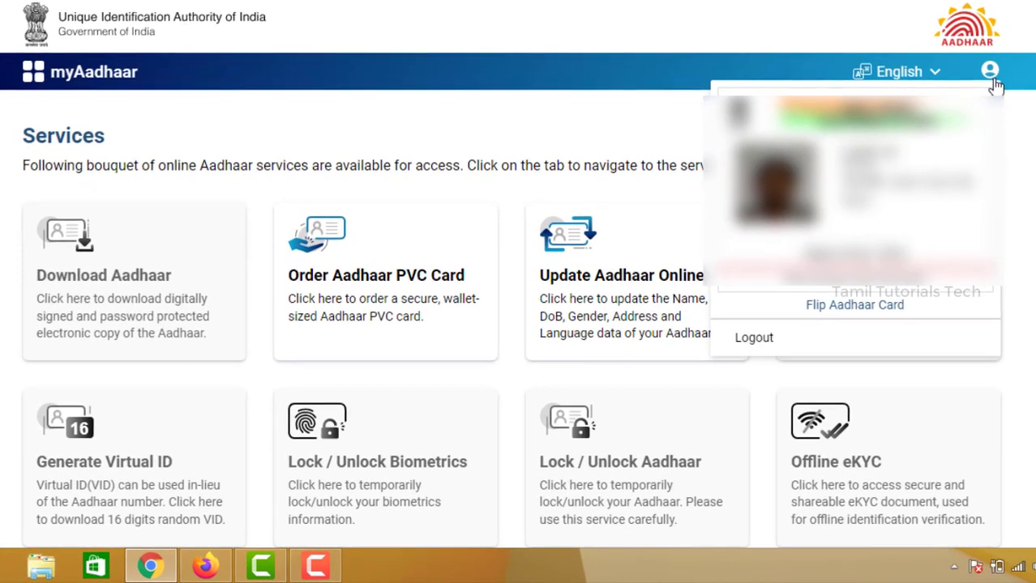
left_click(837, 308)
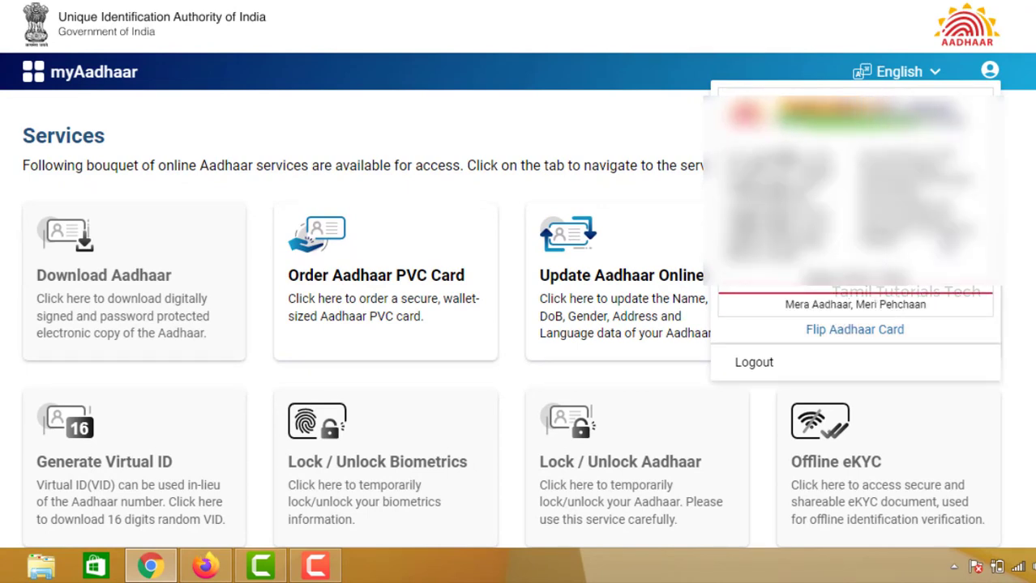
left_click(983, 81)
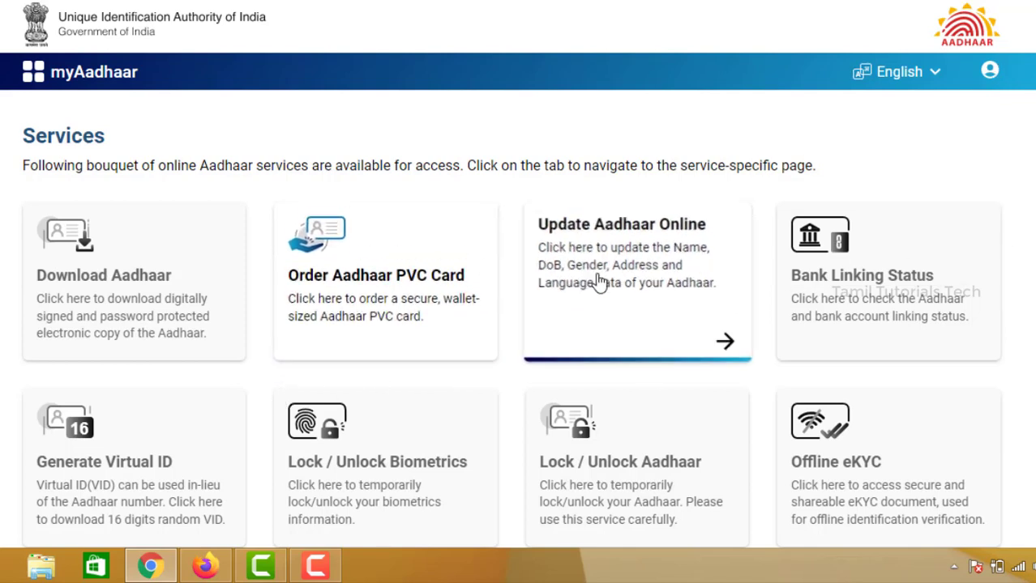
left_click(636, 285)
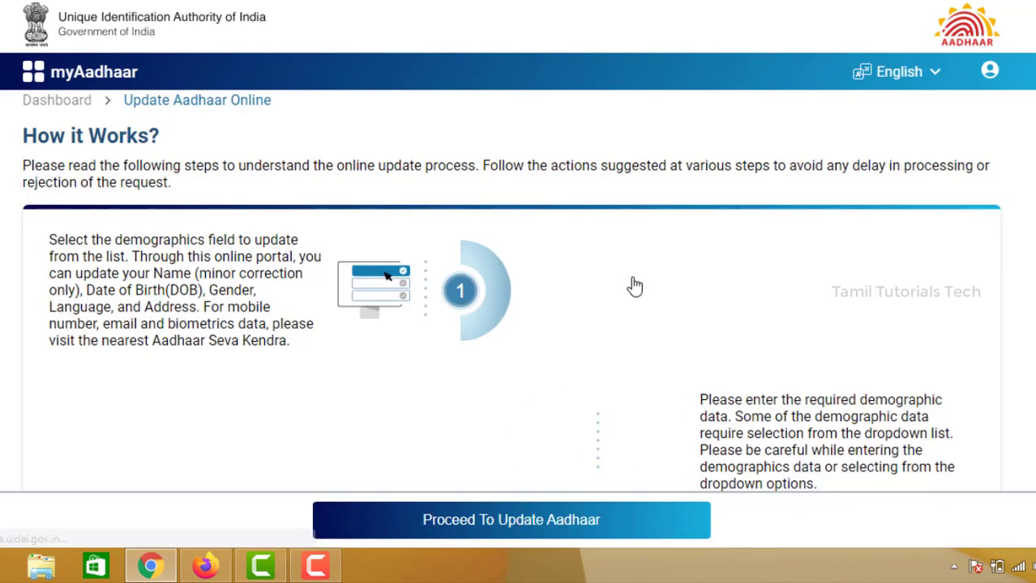
Step: Select Address as the detail to update and proceed to the address form
left_click(578, 525)
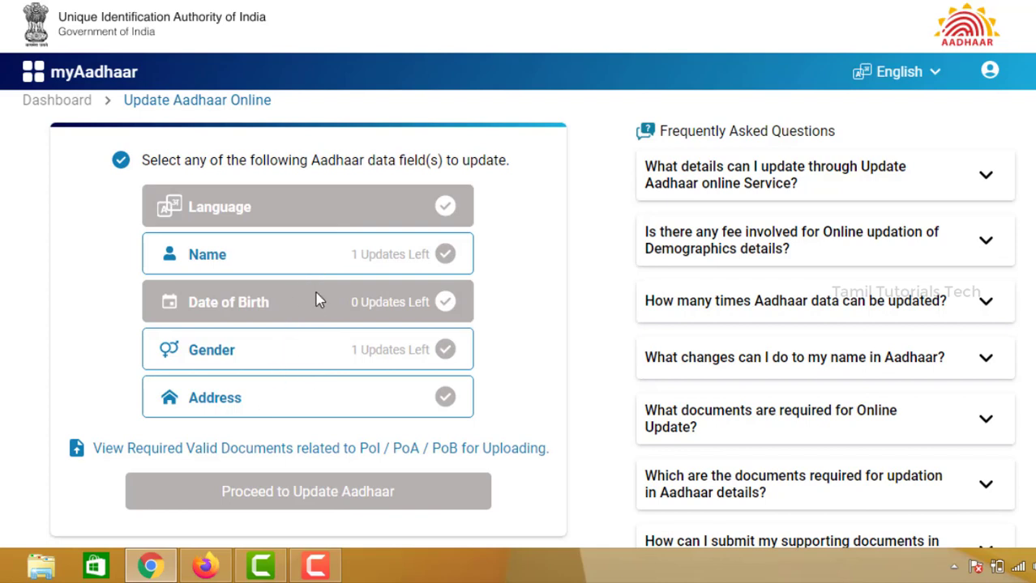
left_click(251, 408)
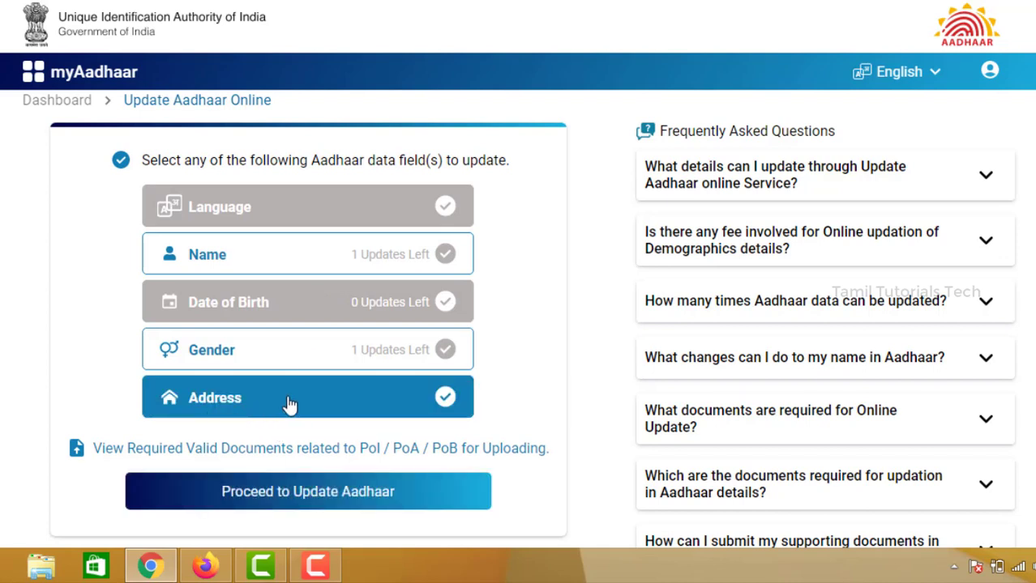
left_click(338, 494)
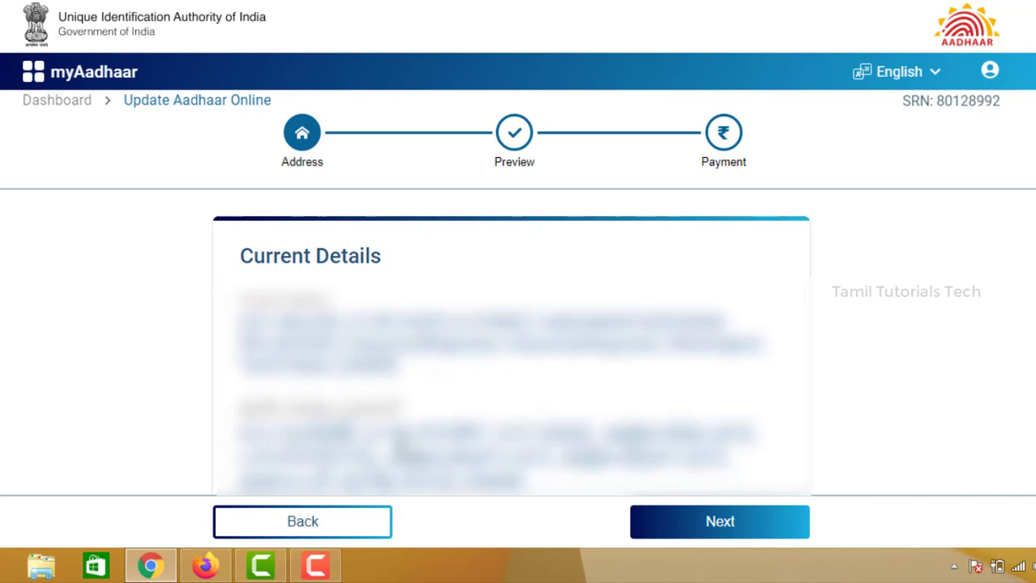
Step: Enter the care-of name and house number, plus the house number's Tamil version
scroll(725, 490, "down", 3)
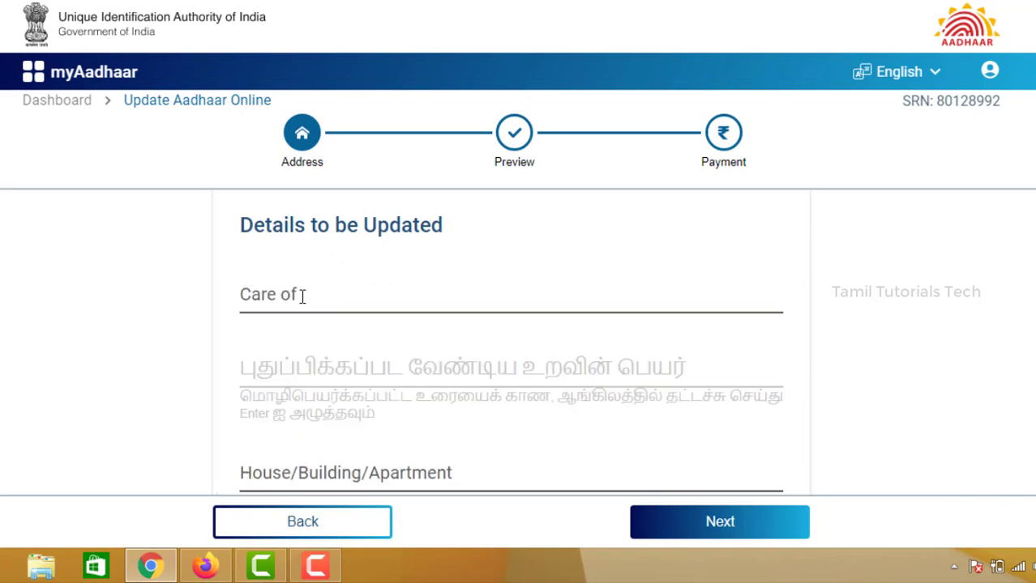
left_click(302, 295)
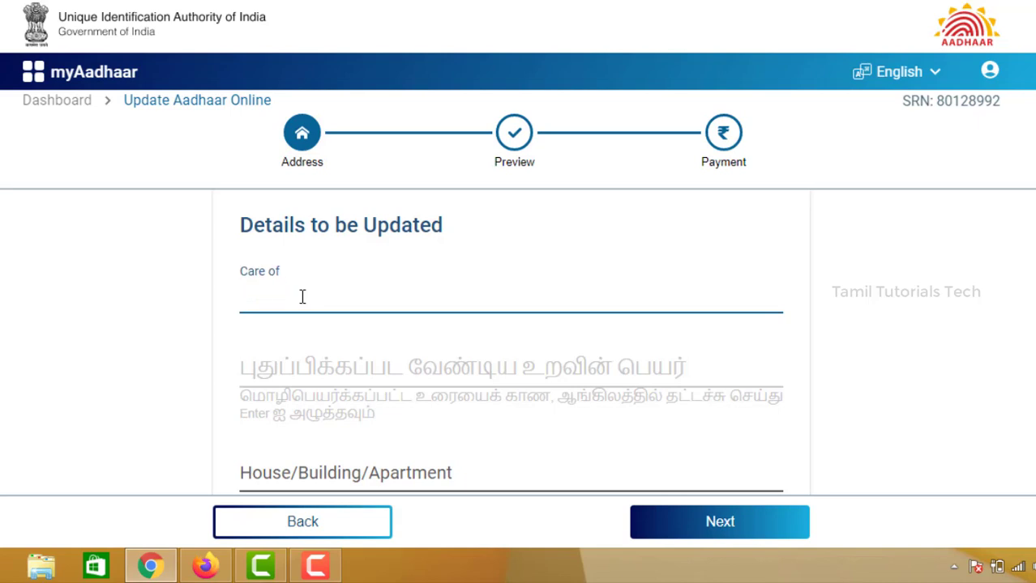
type("MOORTHY")
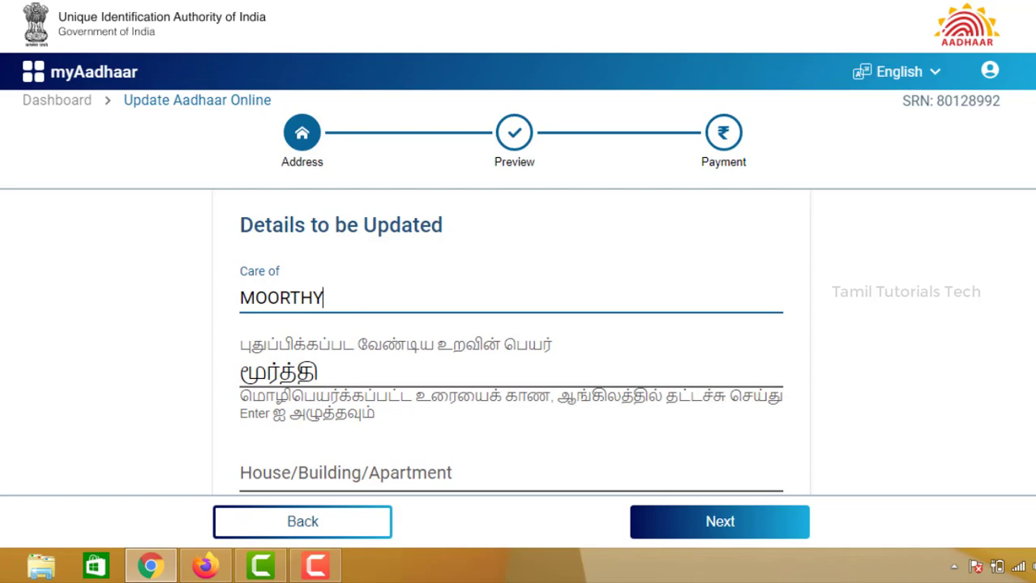
scroll(315, 238, "down", 3)
left_click(315, 239)
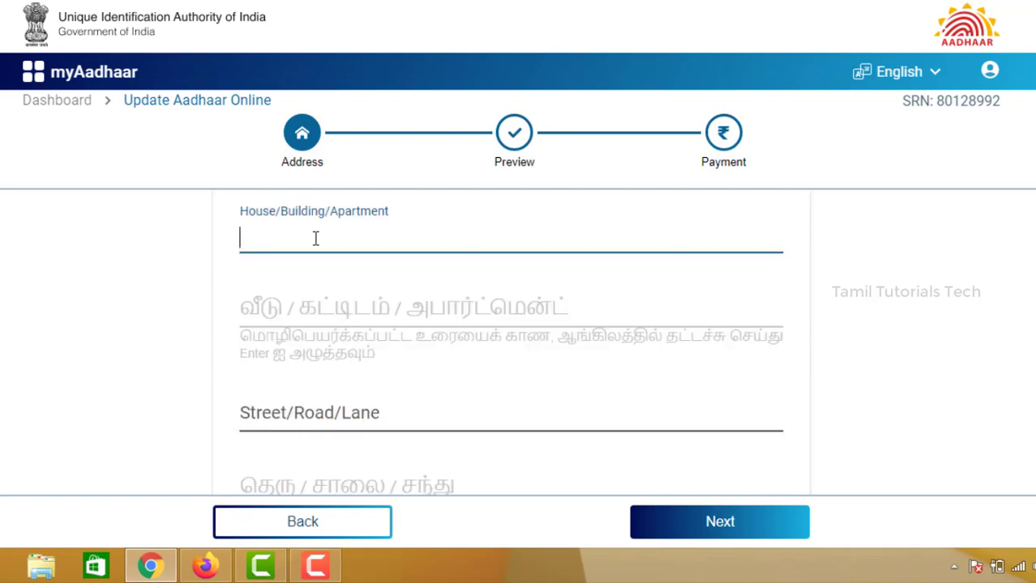
type("12")
left_click(303, 306)
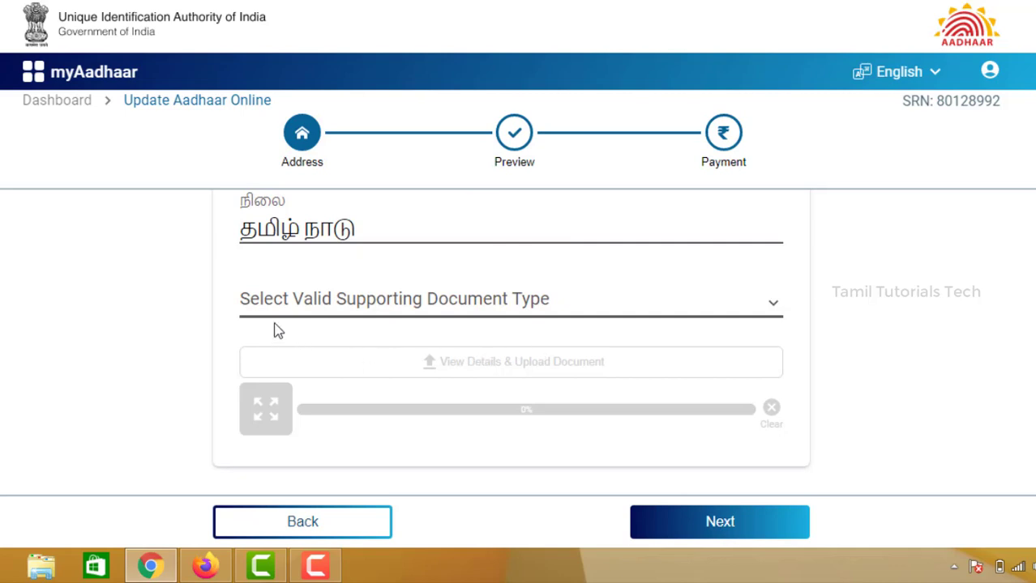
Step: Upload a PDF from Documents as Bank Statement/Passbook proof and go to Preview
left_click(482, 315)
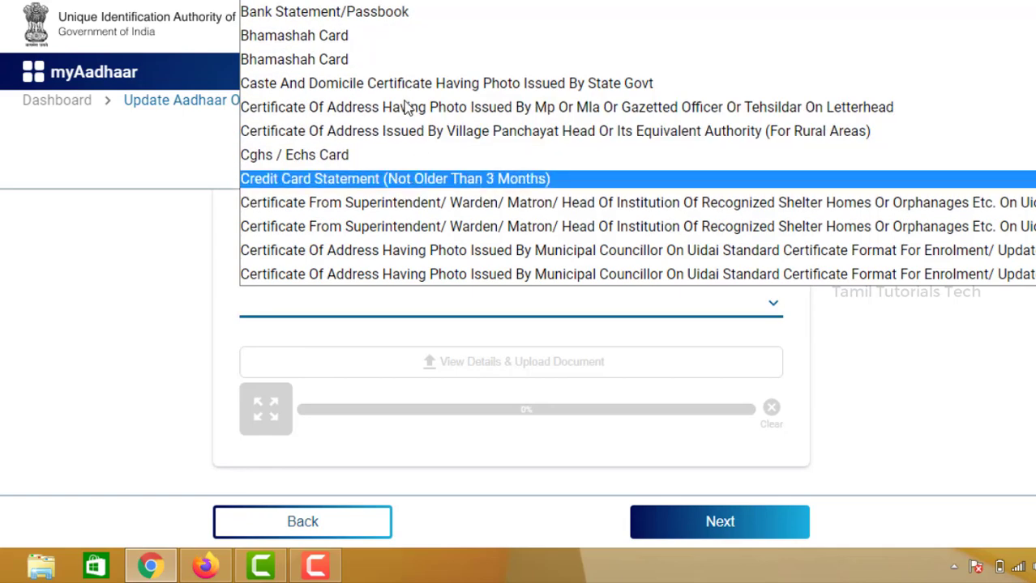
left_click(400, 12)
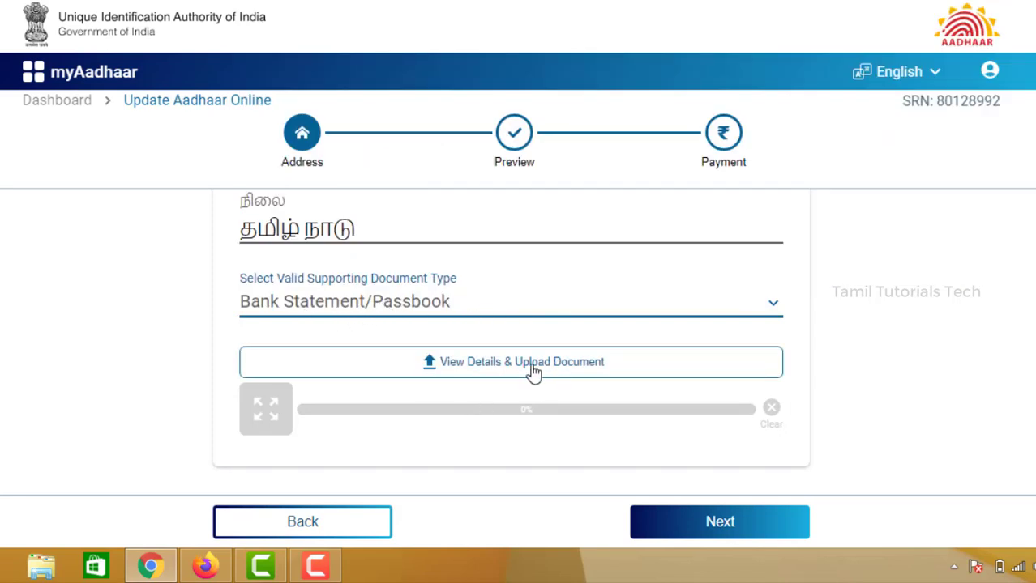
left_click(575, 367)
left_click(577, 360)
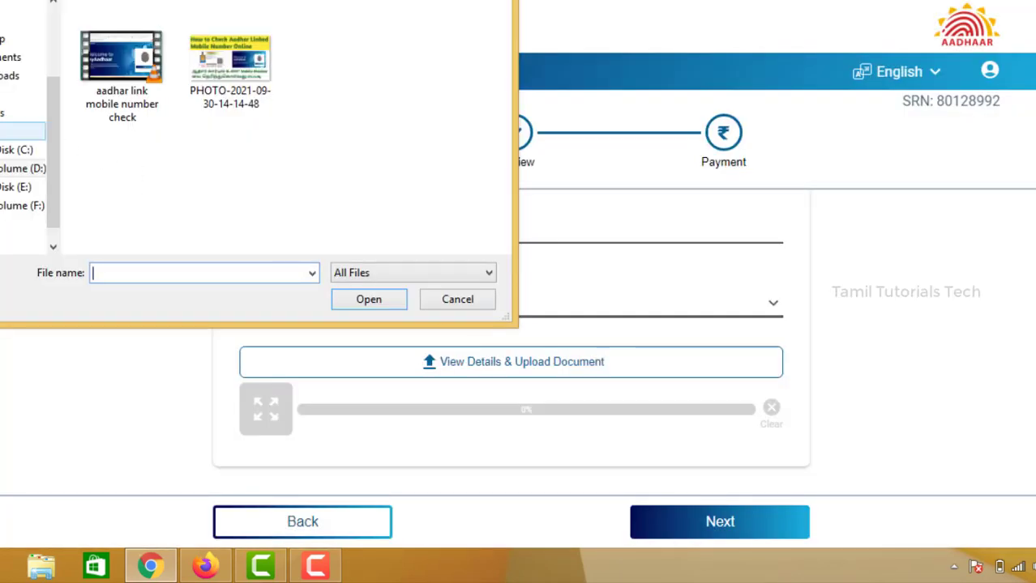
left_click(10, 58)
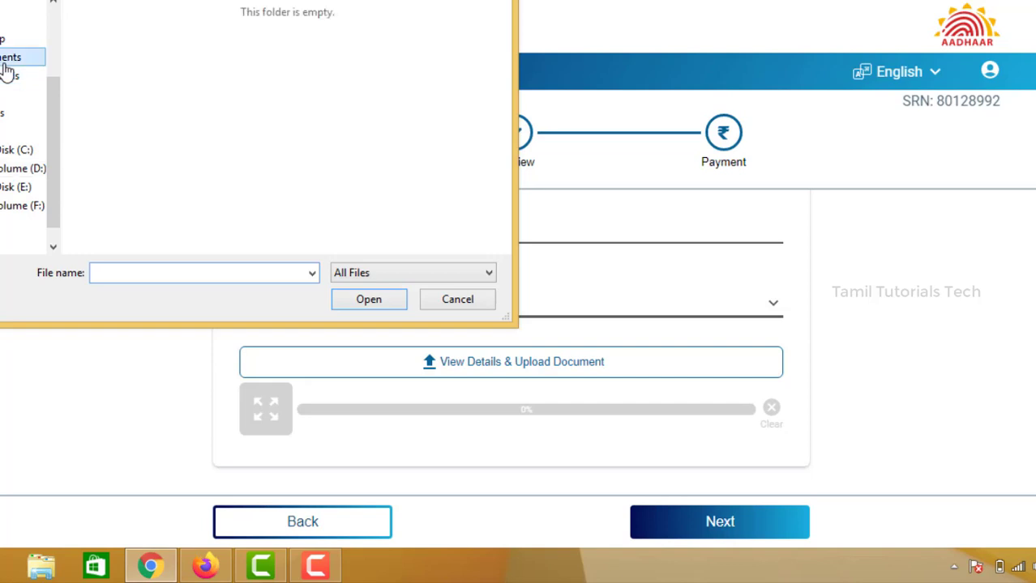
left_click(227, 73)
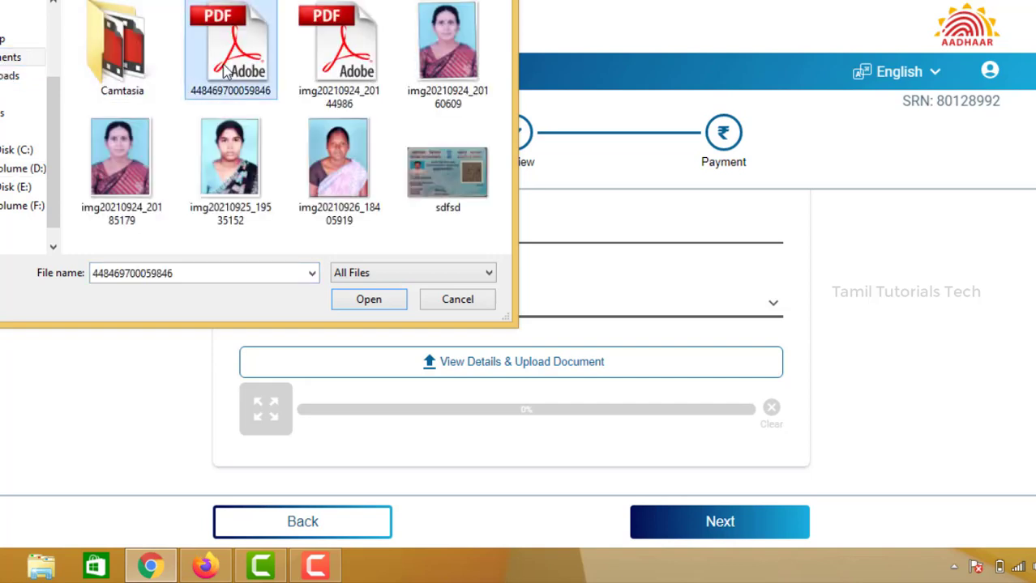
left_click(369, 301)
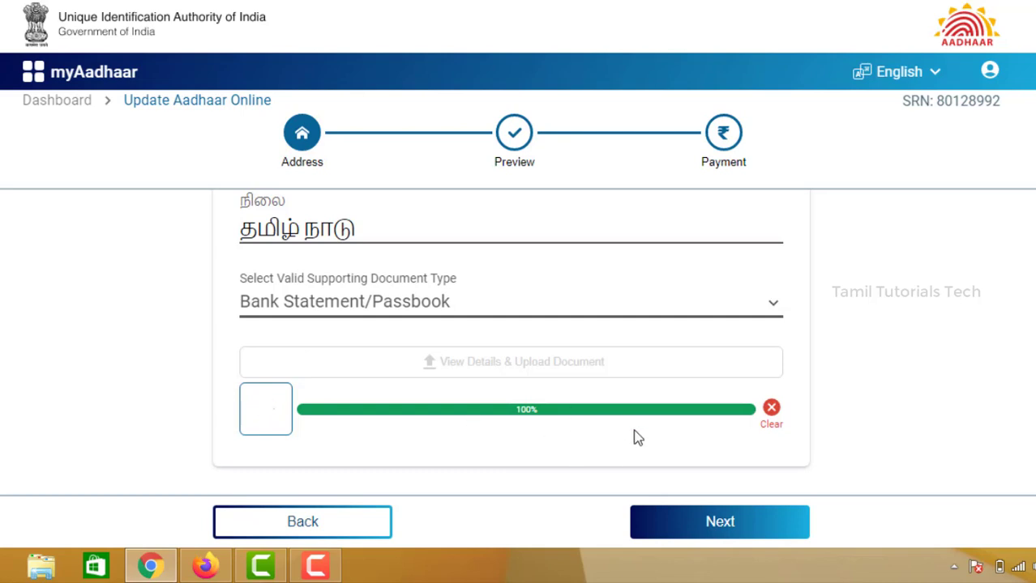
left_click(707, 519)
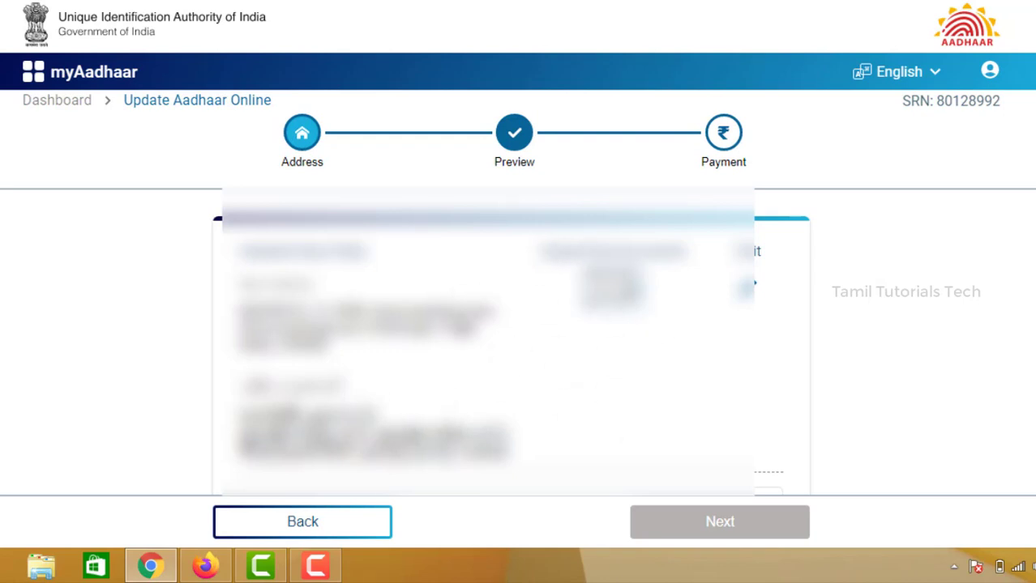
Step: Tick both consent declarations on the preview and continue to payment
scroll(447, 370, "down", 1)
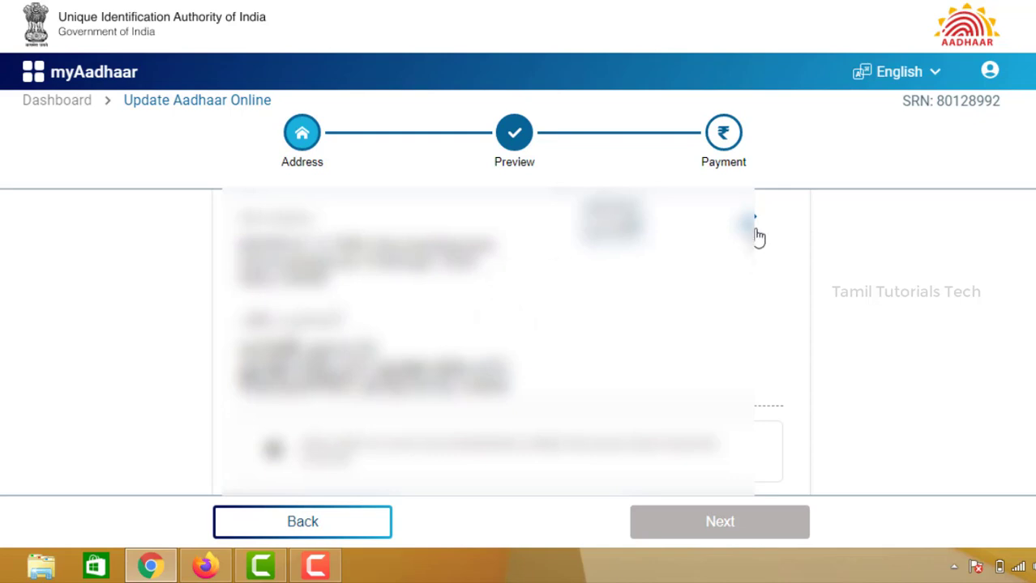
scroll(487, 340, "down", 1)
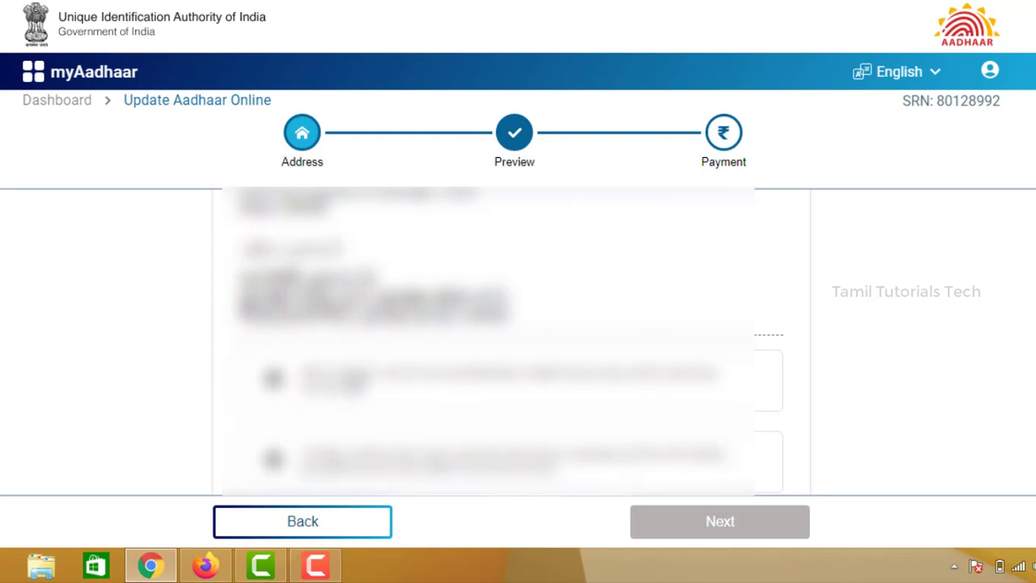
left_click(274, 397)
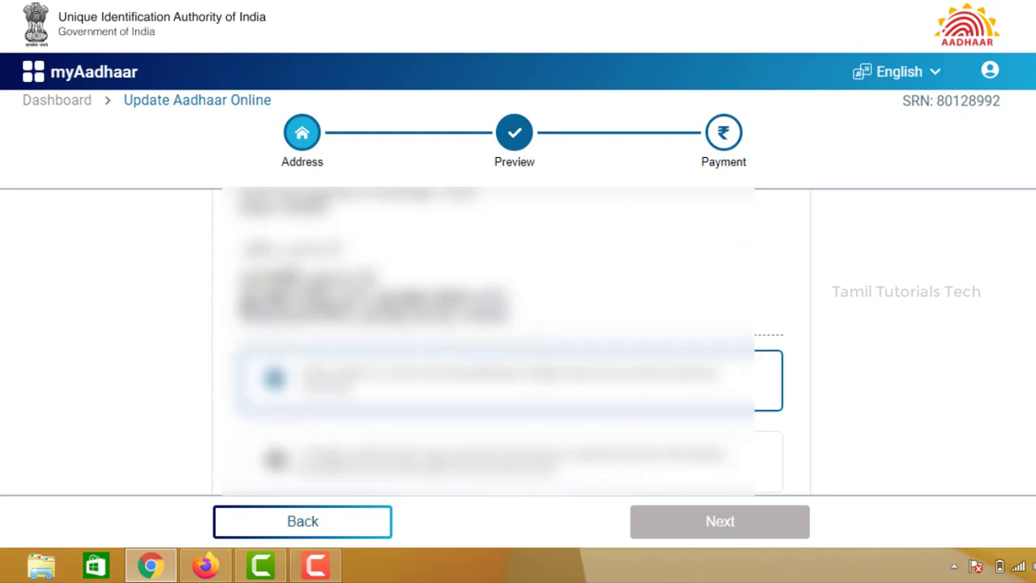
left_click(522, 460)
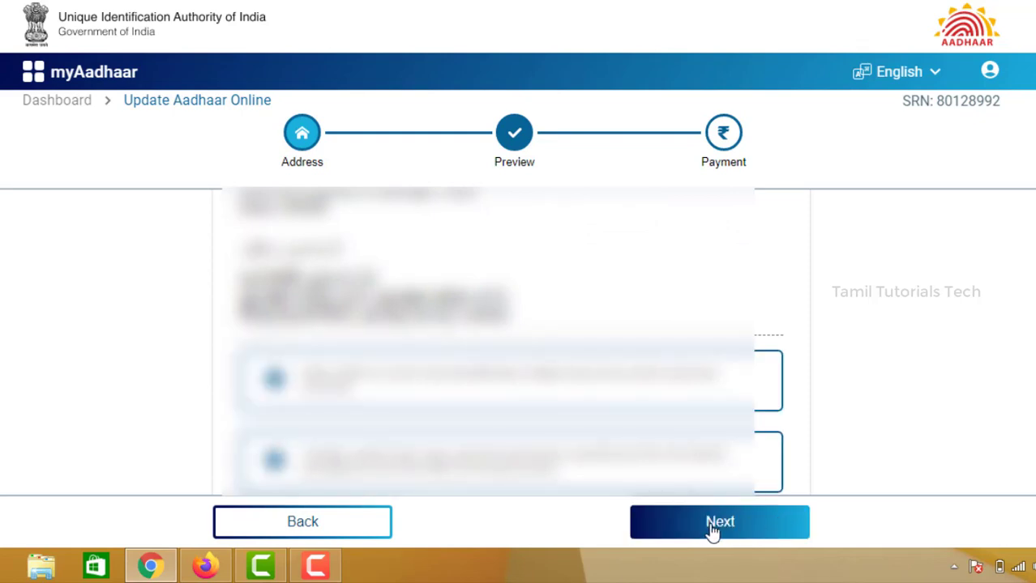
left_click(713, 527)
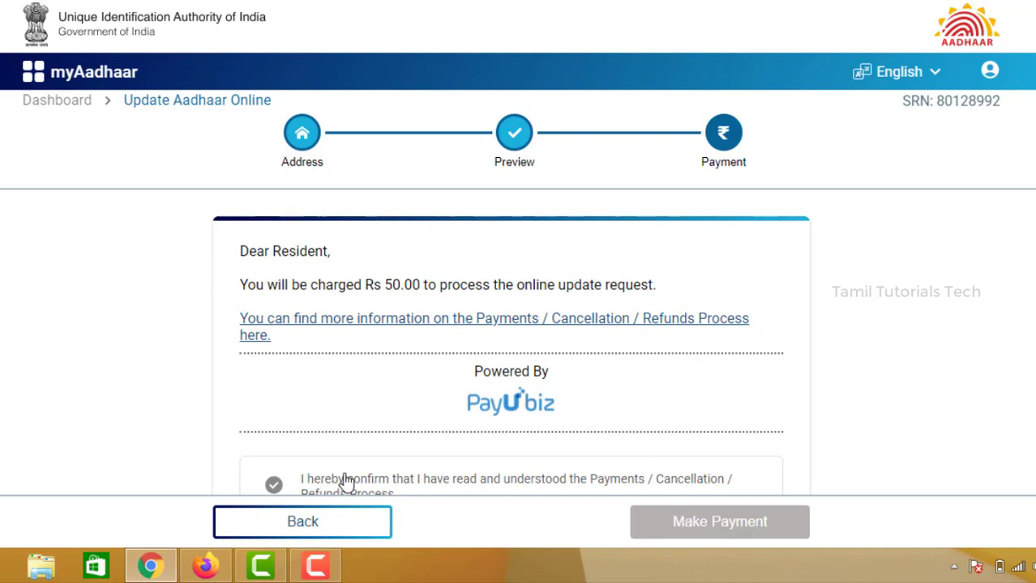
Step: Accept the Payments/Cancellation/Refunds terms and pay the Rs 50 update fee
left_click(393, 480)
left_click(710, 524)
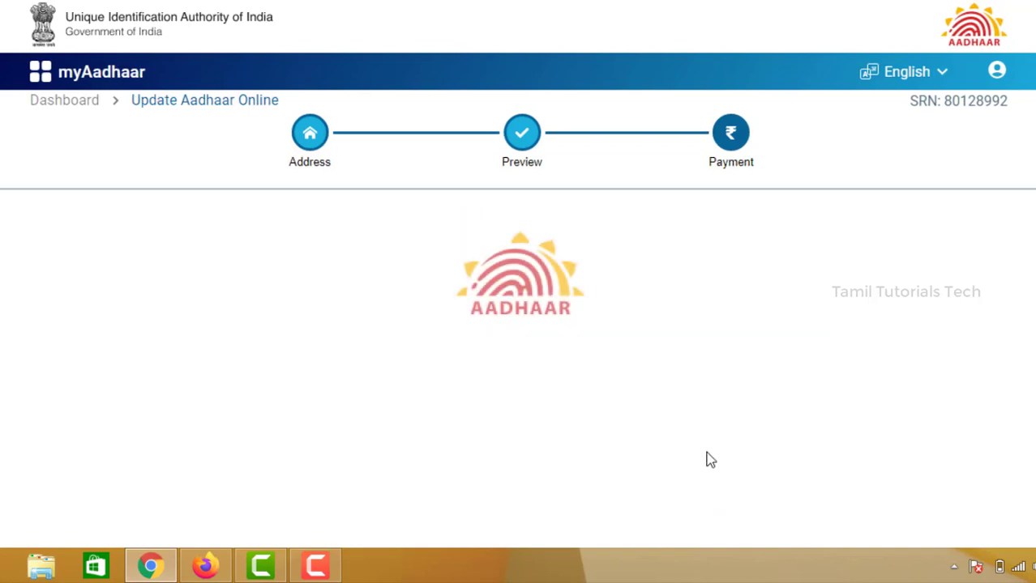